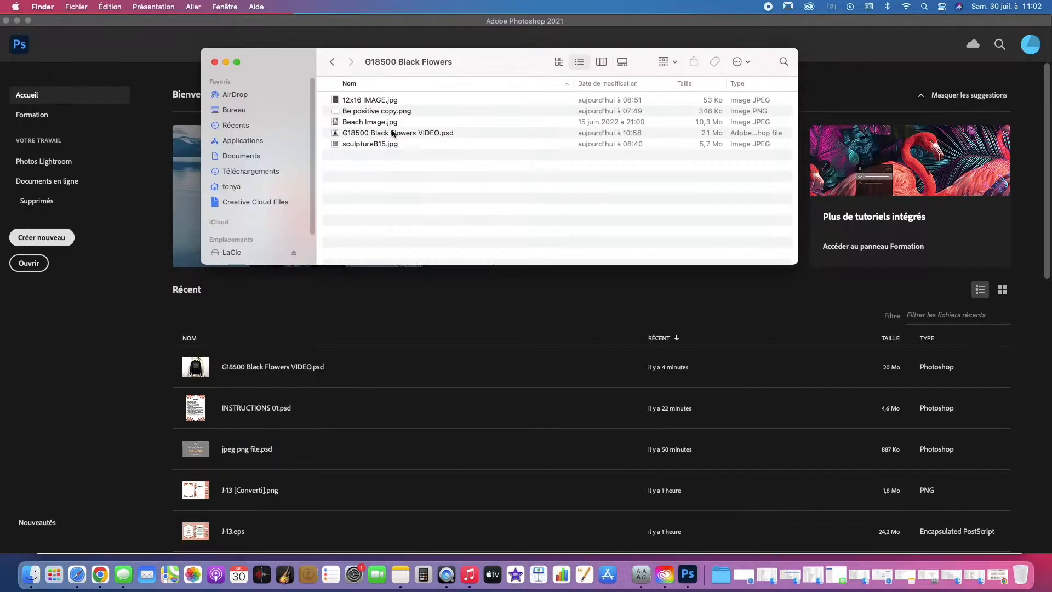
Step: Open G18500 Black Flowers VIDEO.psd in Photoshop and display its video timeline
left_click(392, 135)
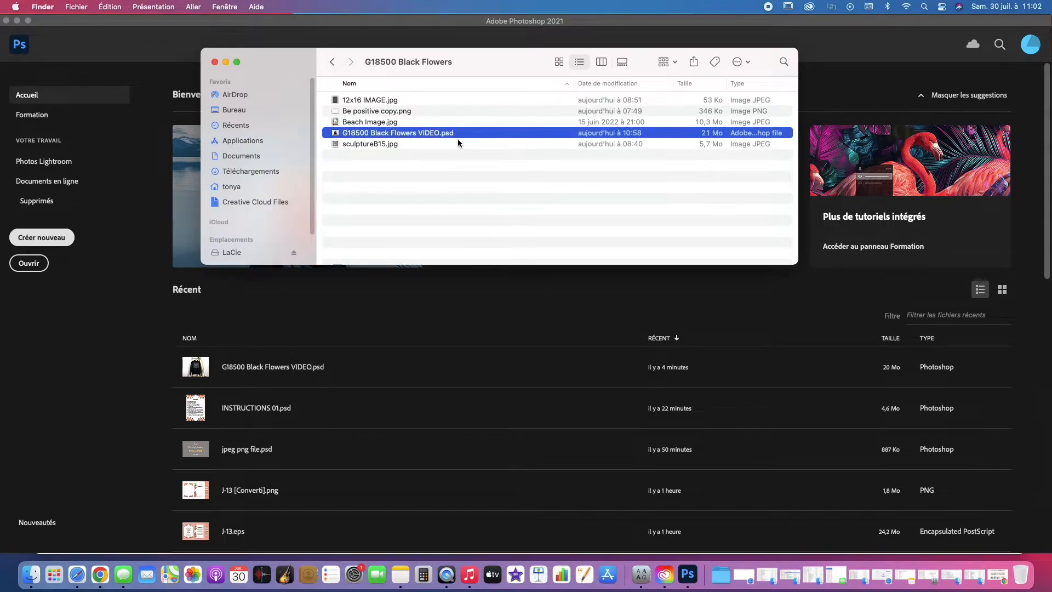
left_click_drag(433, 133, 688, 575)
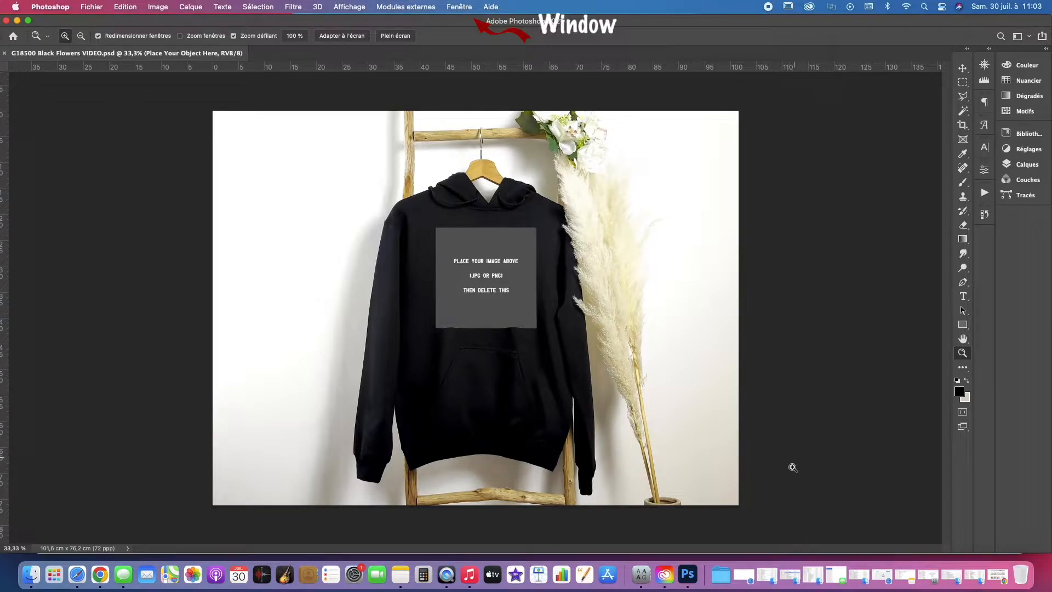
left_click(460, 7)
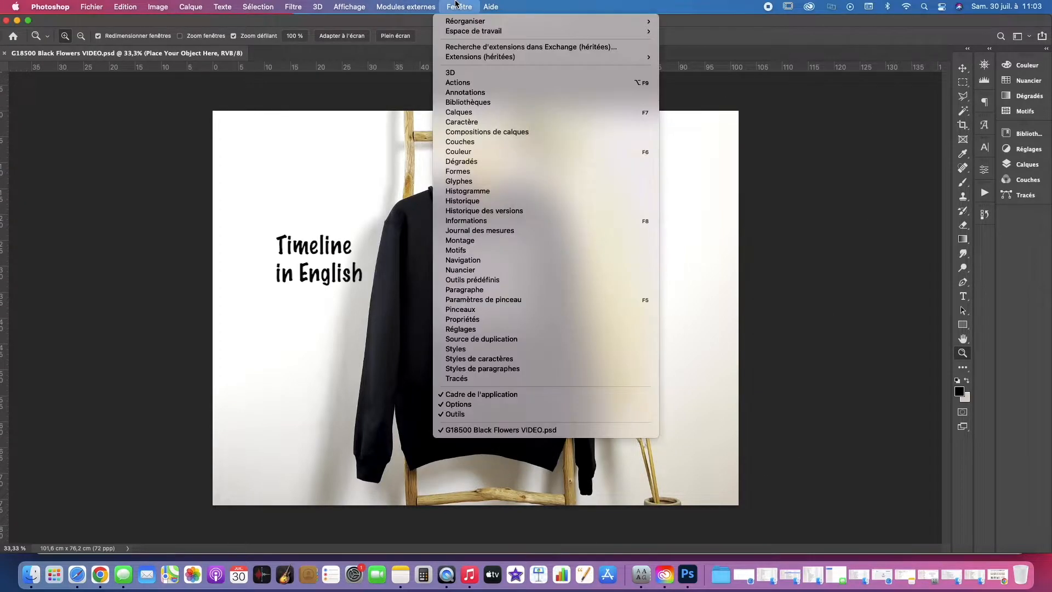
left_click(480, 240)
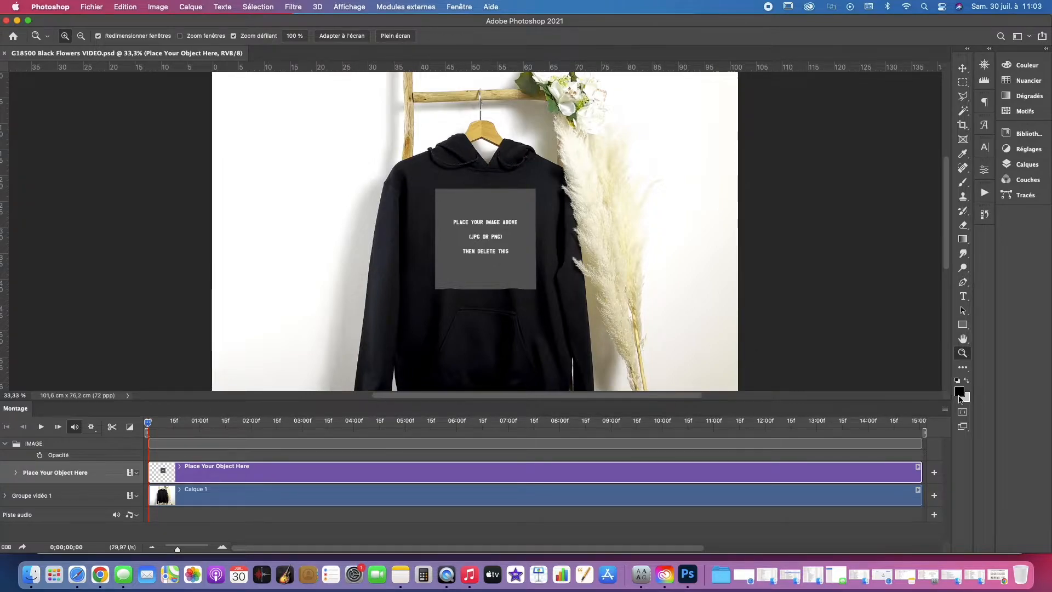
Step: Open the contents of the Place Your Object Here smart object in the IMAGE group for editing
left_click(489, 276)
left_click_drag(488, 276, 489, 275)
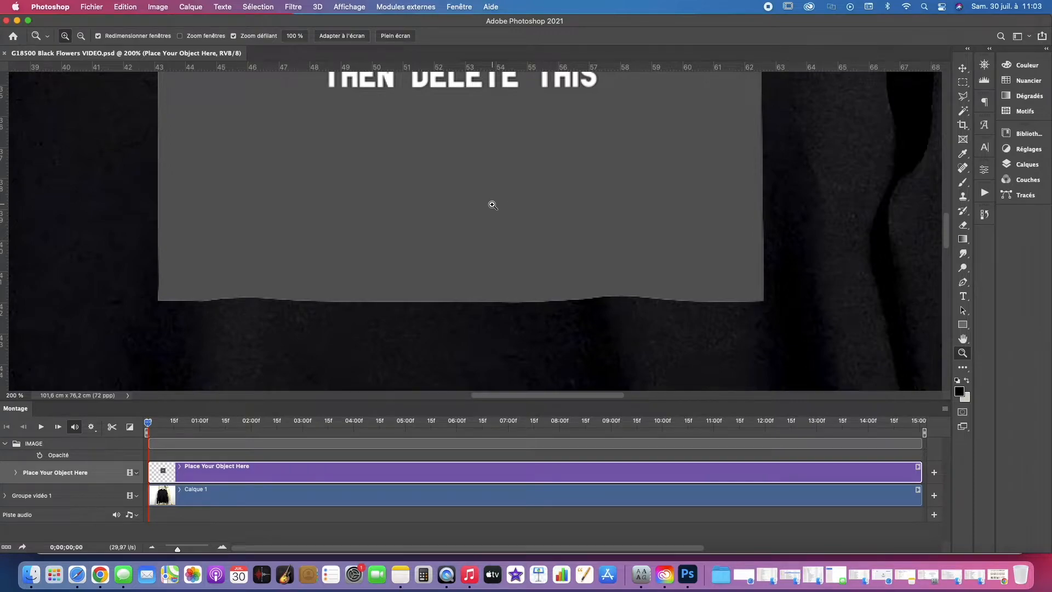
left_click_drag(492, 205, 501, 240, "alt")
left_click(501, 240, "alt")
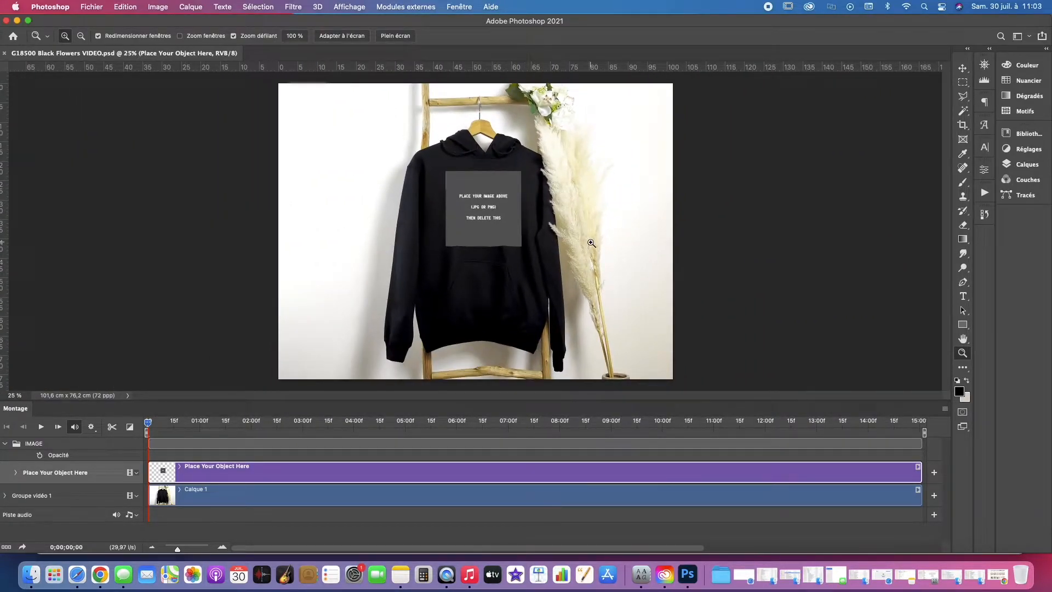
left_click(1023, 168)
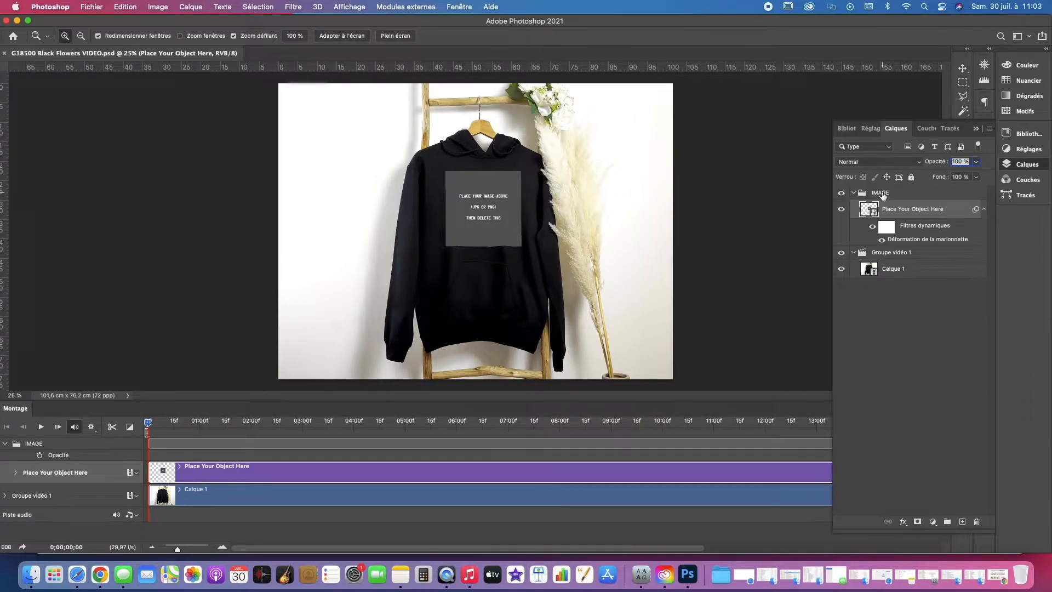
left_click(882, 194)
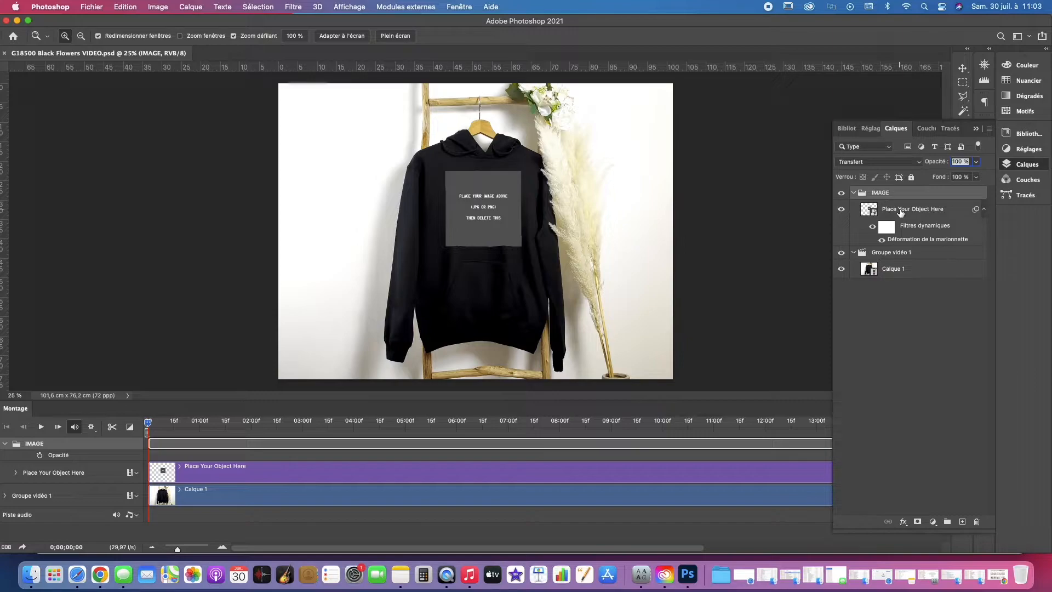
left_click(884, 209)
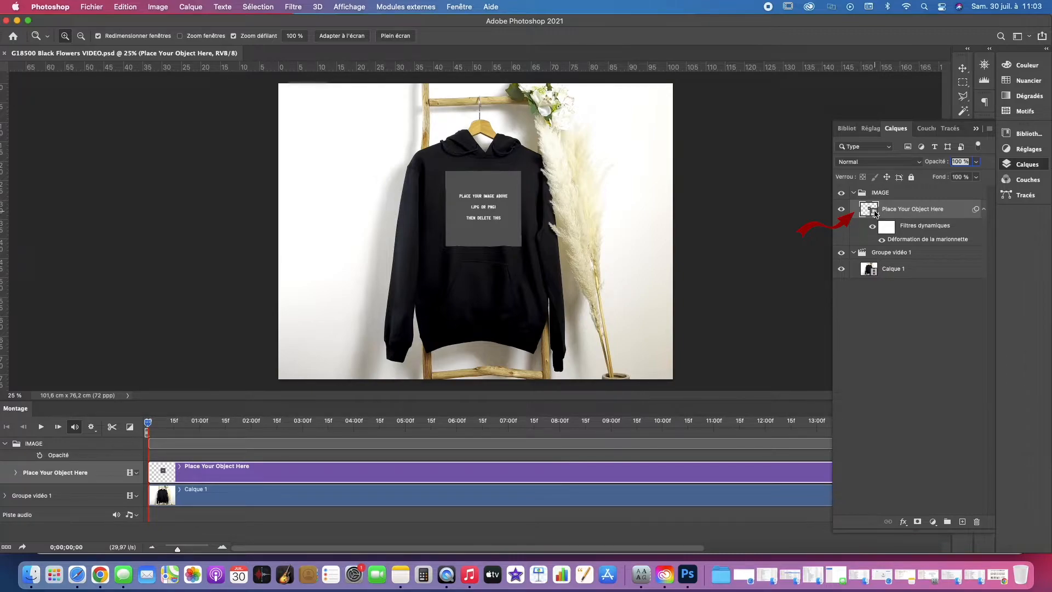
double_click(869, 209)
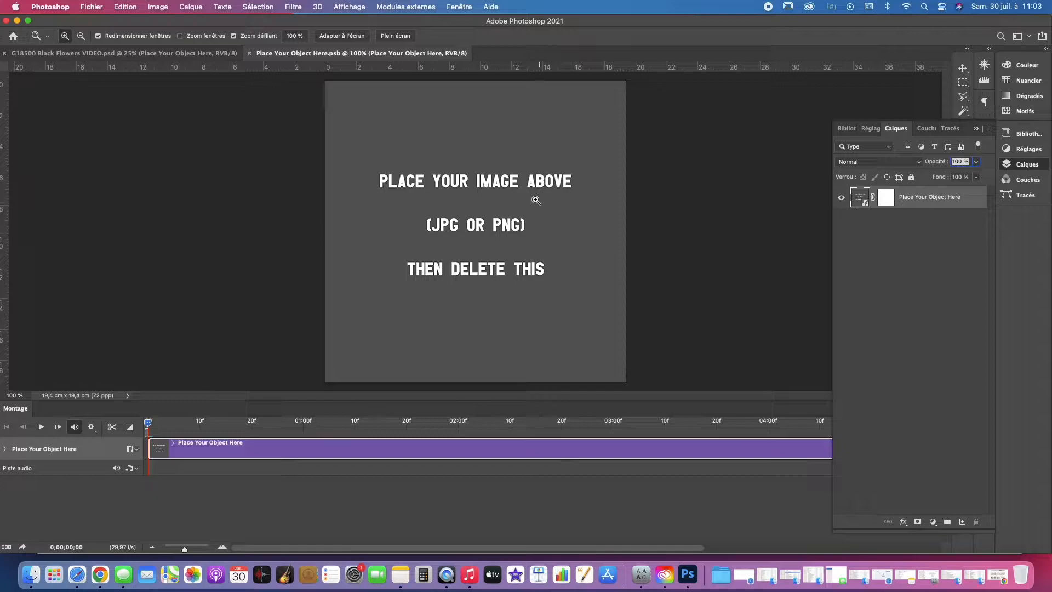
Step: Replace the placeholder artwork with sculptureB15.jpg from the G18500 Black Flowers folder, then save and close the smart object
left_click(31, 574)
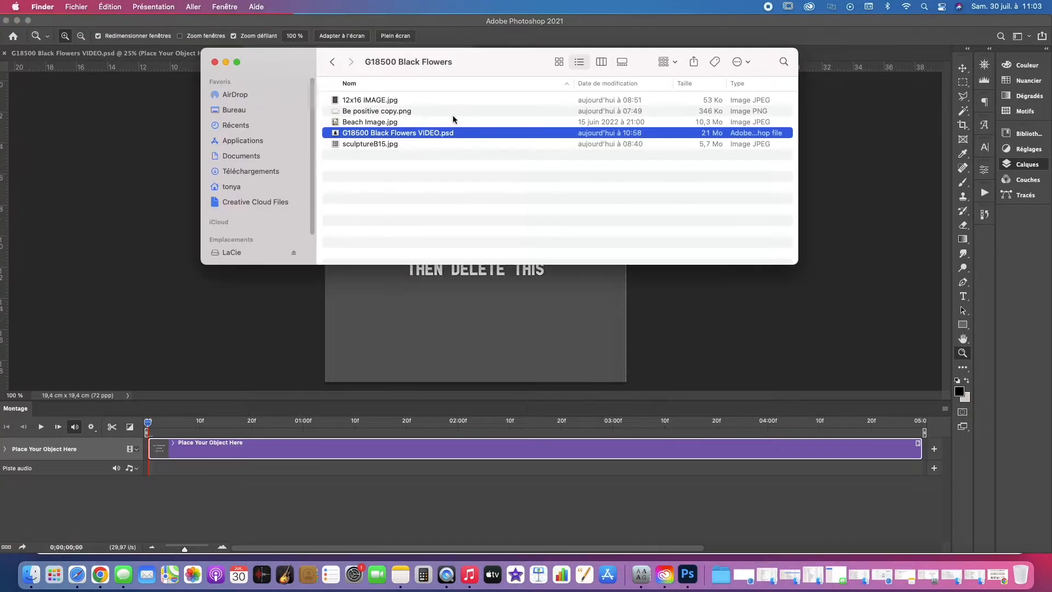
left_click(378, 146)
left_click_drag(335, 146, 371, 317)
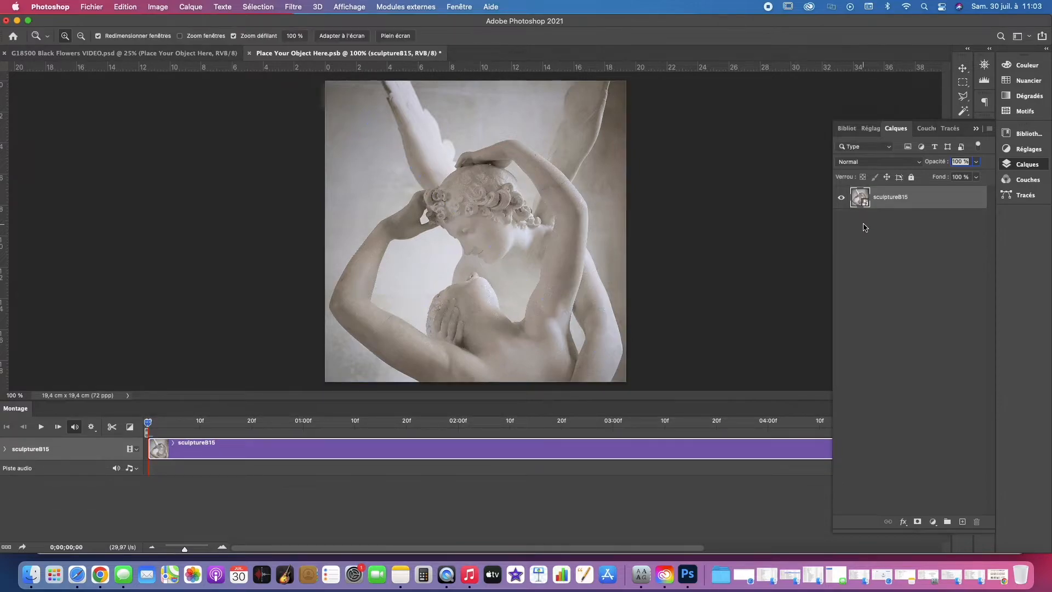
key("super+s")
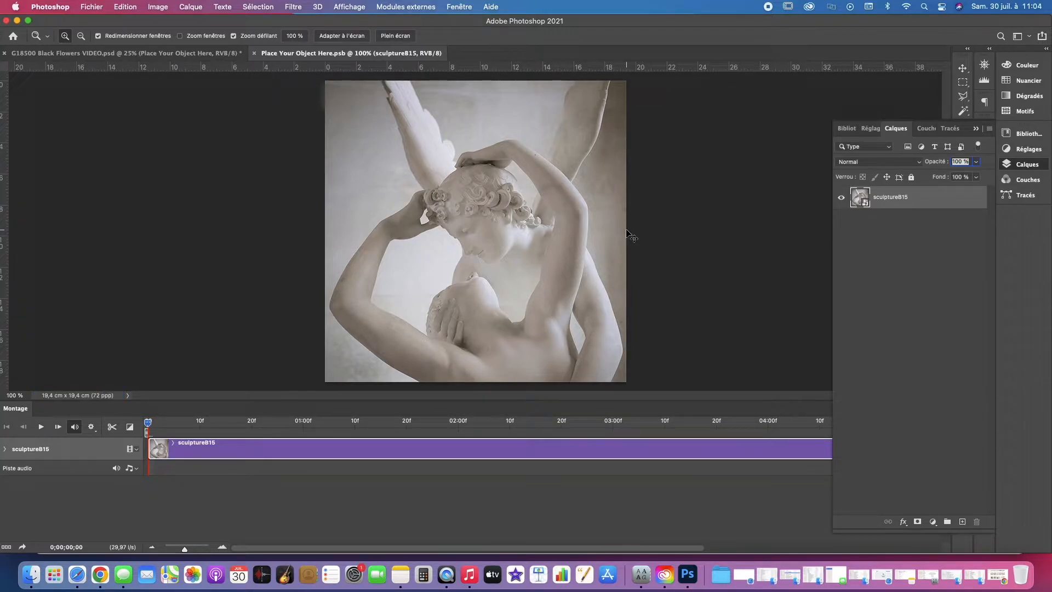
key("super+w")
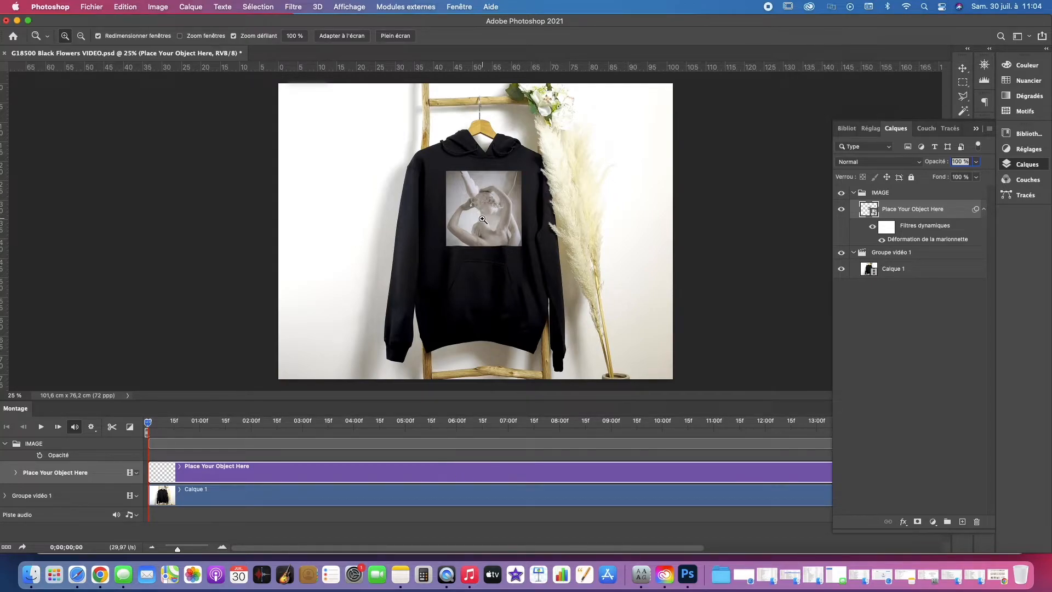
Step: Examine up close how the lower edge of the sculpture print follows the hoodie's fabric folds
left_click(485, 246)
left_click(486, 247)
left_click(486, 247)
left_click(487, 247)
left_click(492, 240)
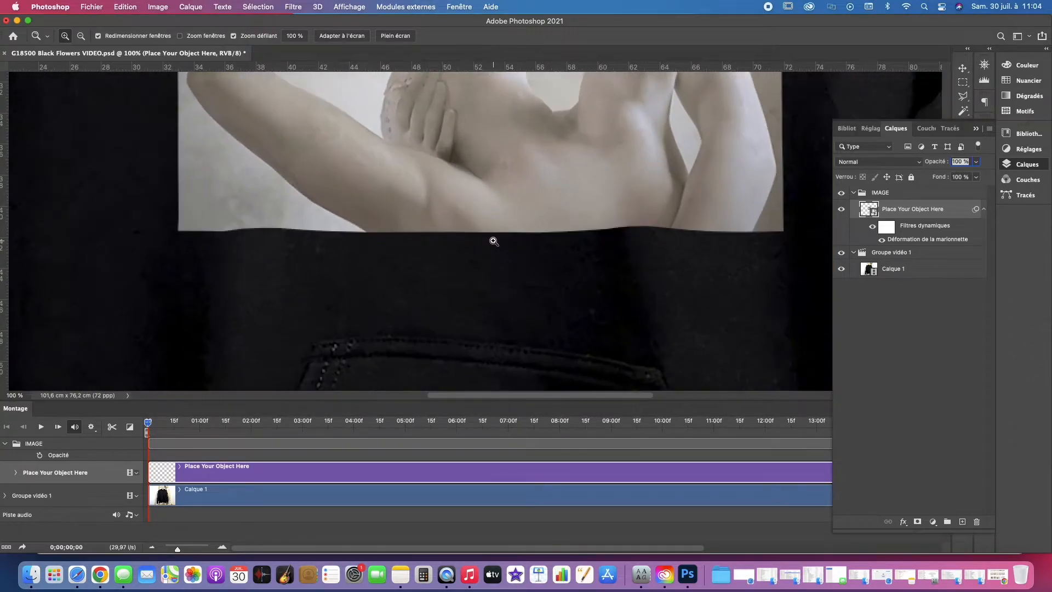
left_click(493, 241, "alt")
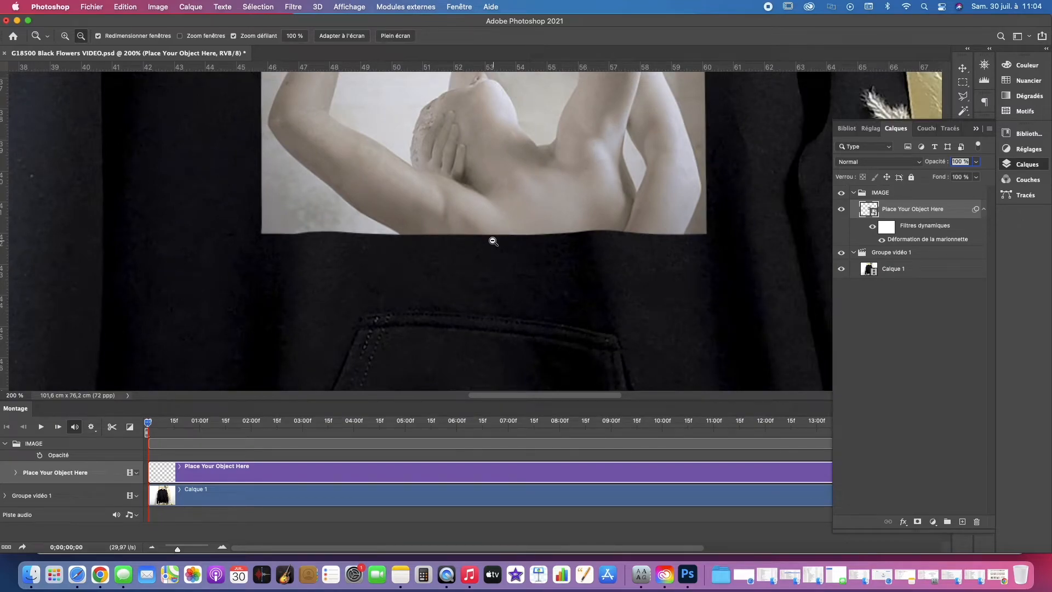
left_click(493, 242, "alt")
left_click(493, 241, "alt")
left_click(493, 241, "alt")
left_click(493, 241, "alt")
left_click(493, 241, "alt")
left_click(493, 241, "alt")
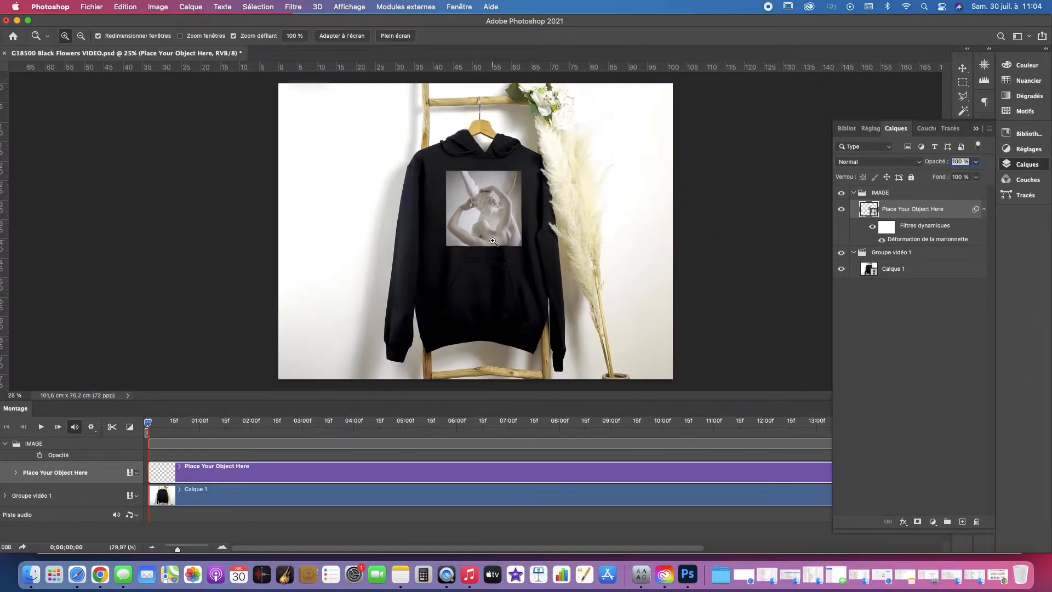
Step: Shrink the sculpture image to about three quarters of its size near the smart object's upper edge, then save and close it
double_click(873, 210)
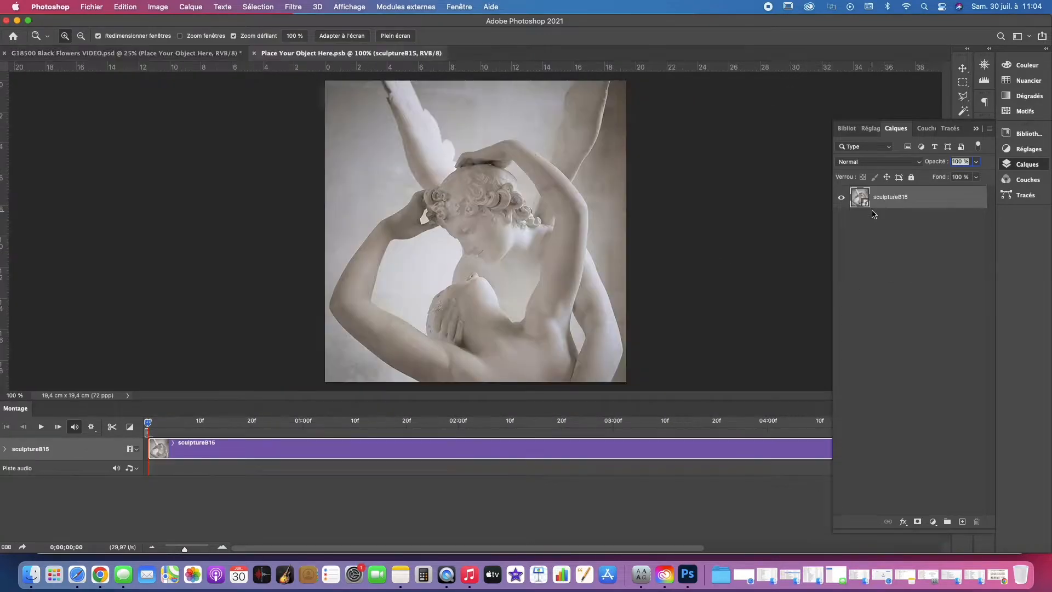
left_click(510, 230, "alt")
key("super+t")
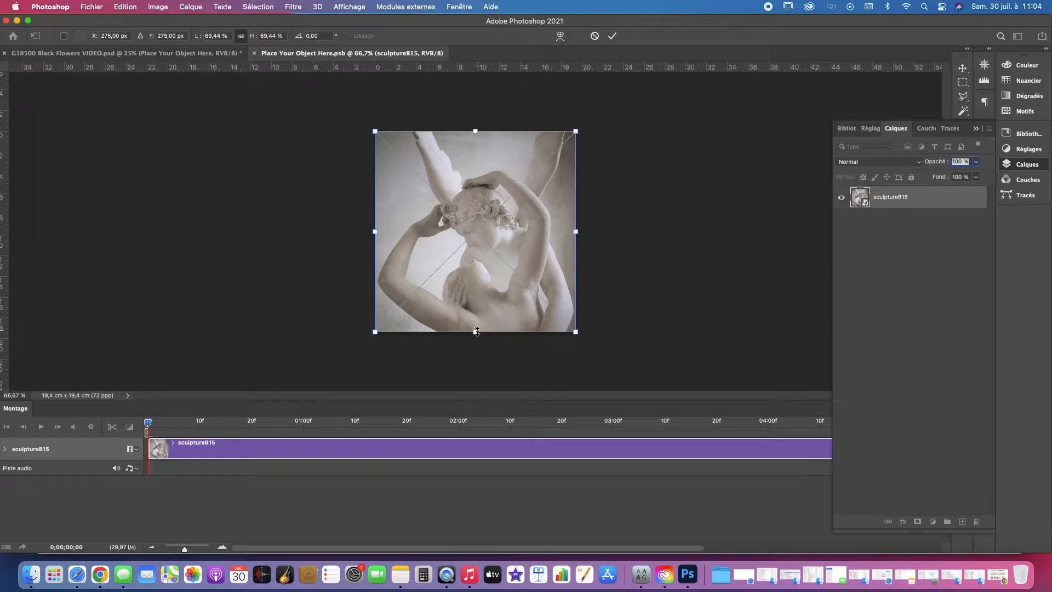
left_click_drag(476, 326, 477, 282)
left_click_drag(482, 236, 483, 246)
key("Return")
key("z")
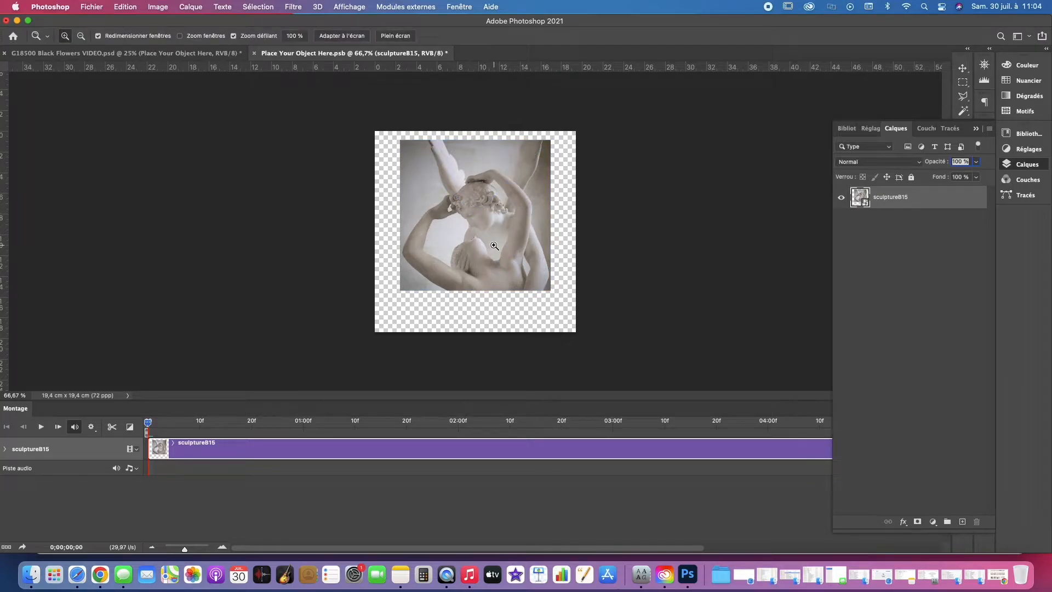
key("super+s")
key("super+w")
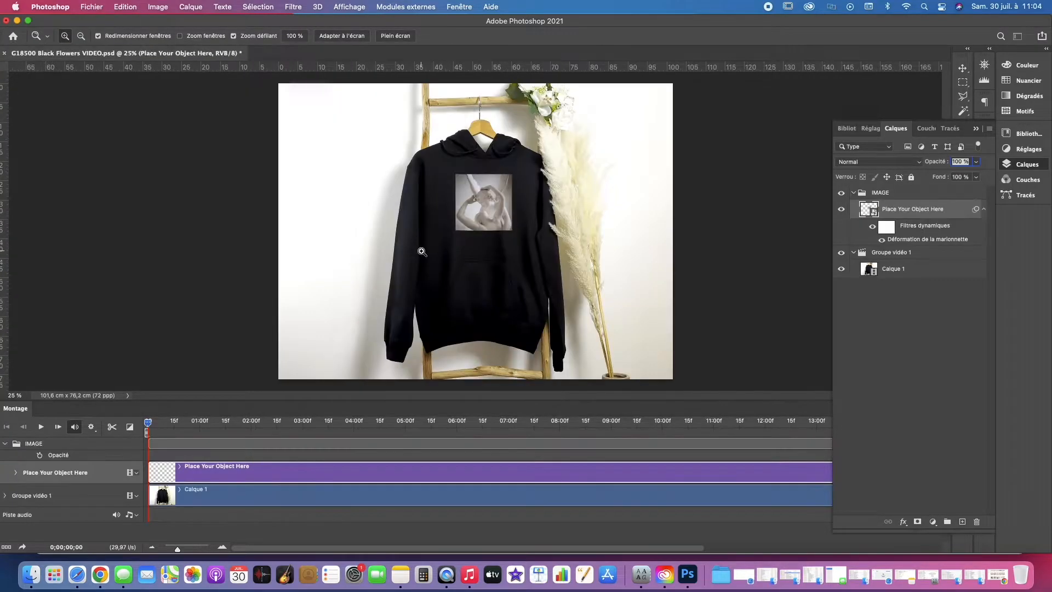
Step: Examine the resized print on the hoodie up close and play the video preview
left_click(484, 208)
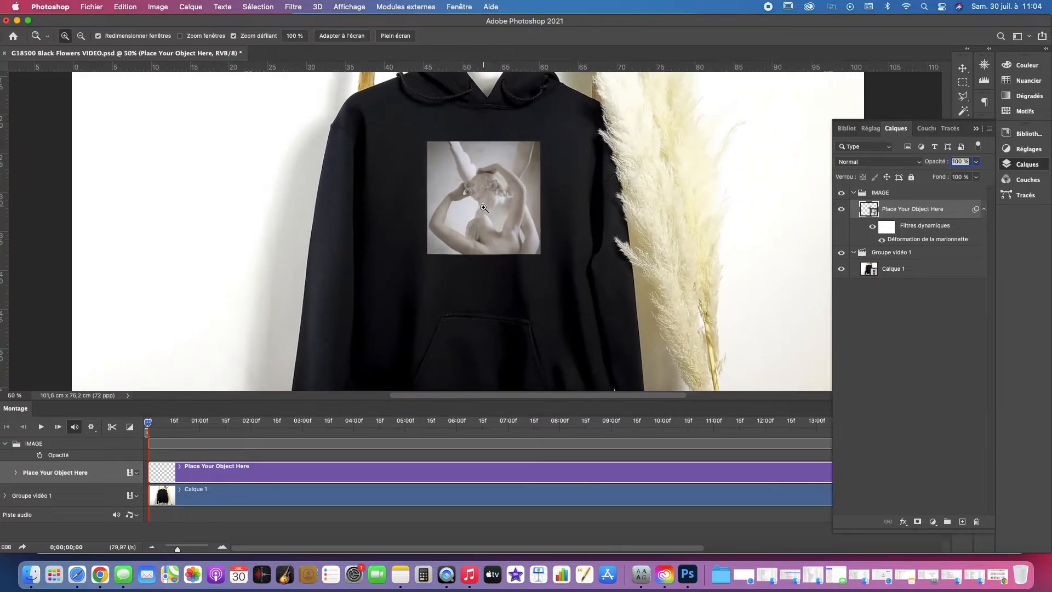
left_click(483, 208)
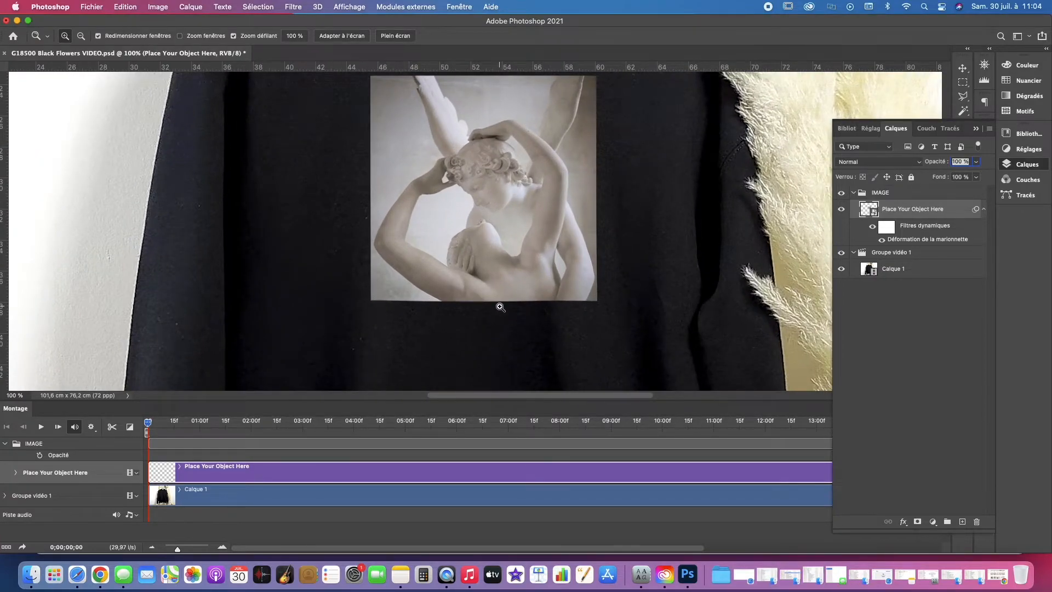
left_click(500, 307, "alt")
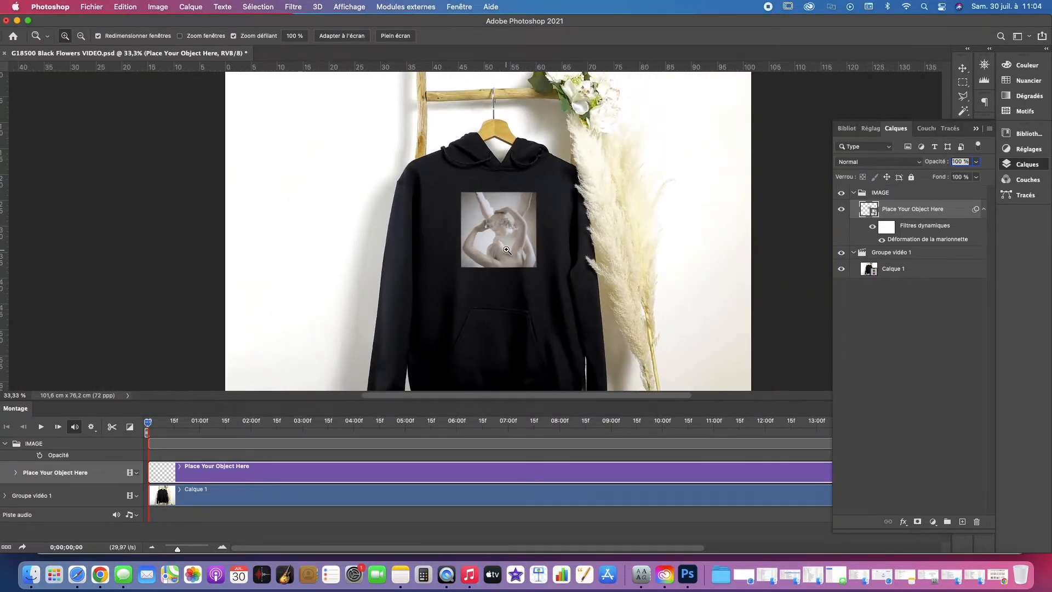
left_click(507, 250, "alt")
key("space")
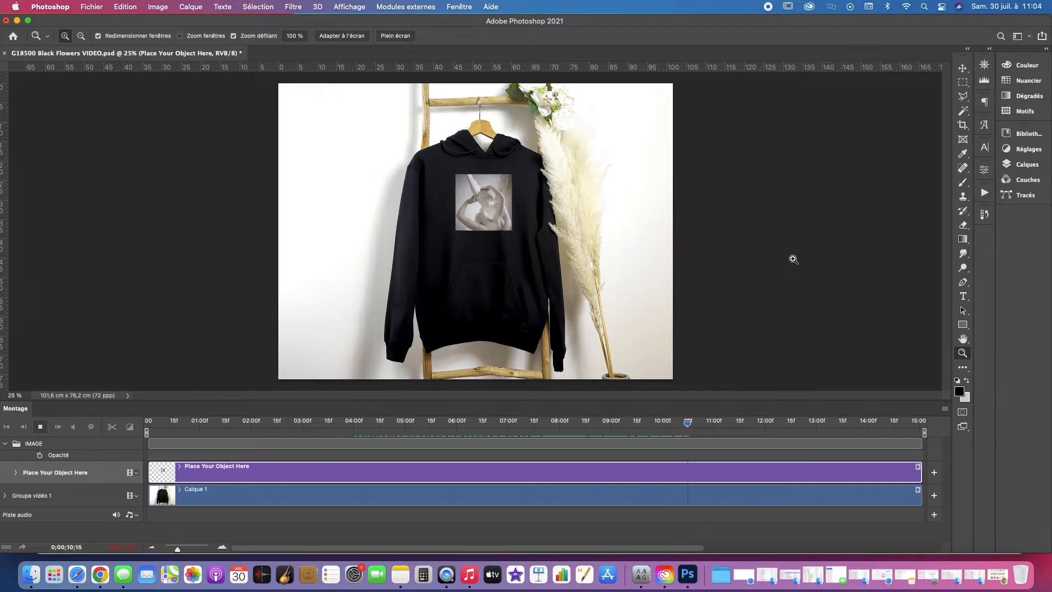
Step: Render the timeline to video as G18500 Sculpture.mp4 in the G18500 Black Flowers folder
left_click(945, 409)
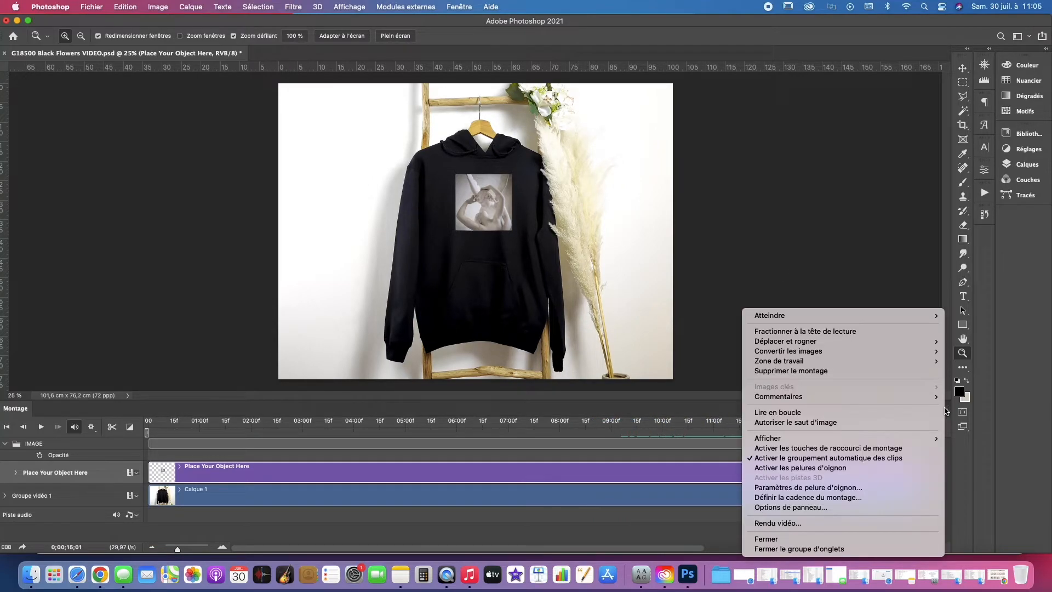
left_click(790, 524)
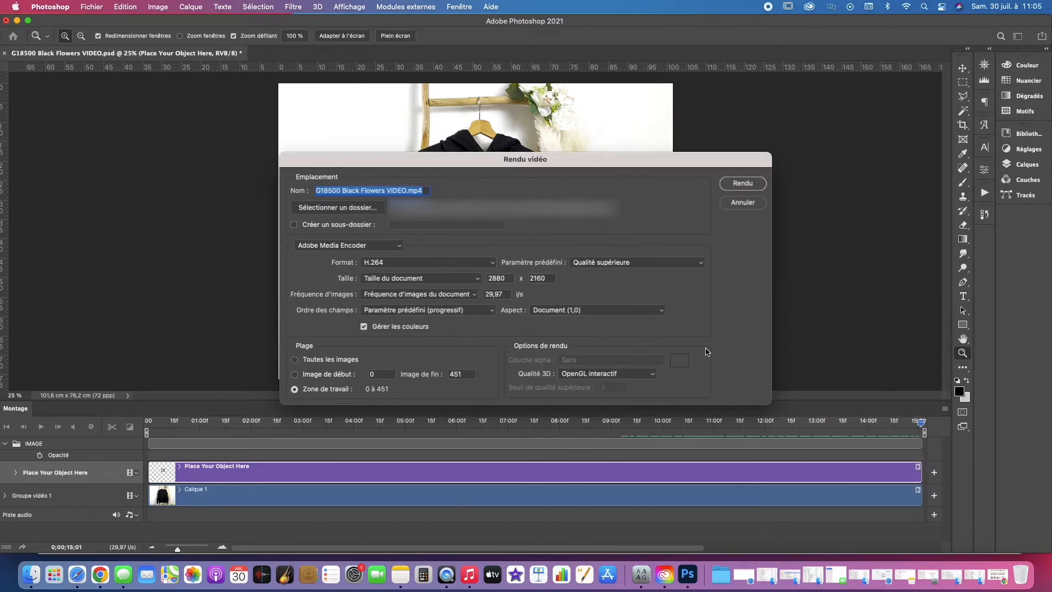
left_click(387, 191)
left_click_drag(407, 191, 343, 191)
type("Sculpture")
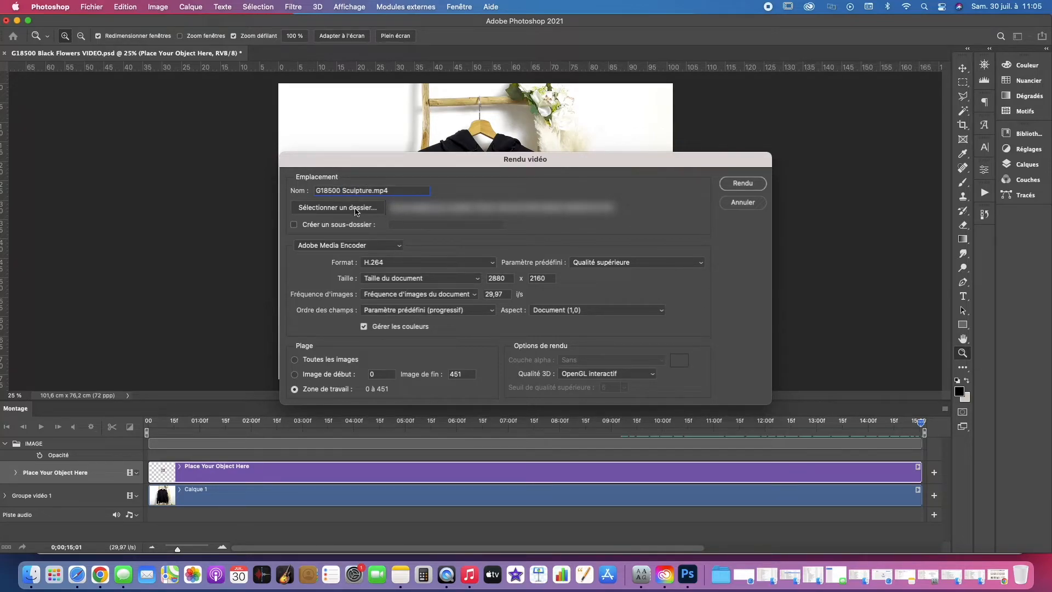
left_click(357, 212)
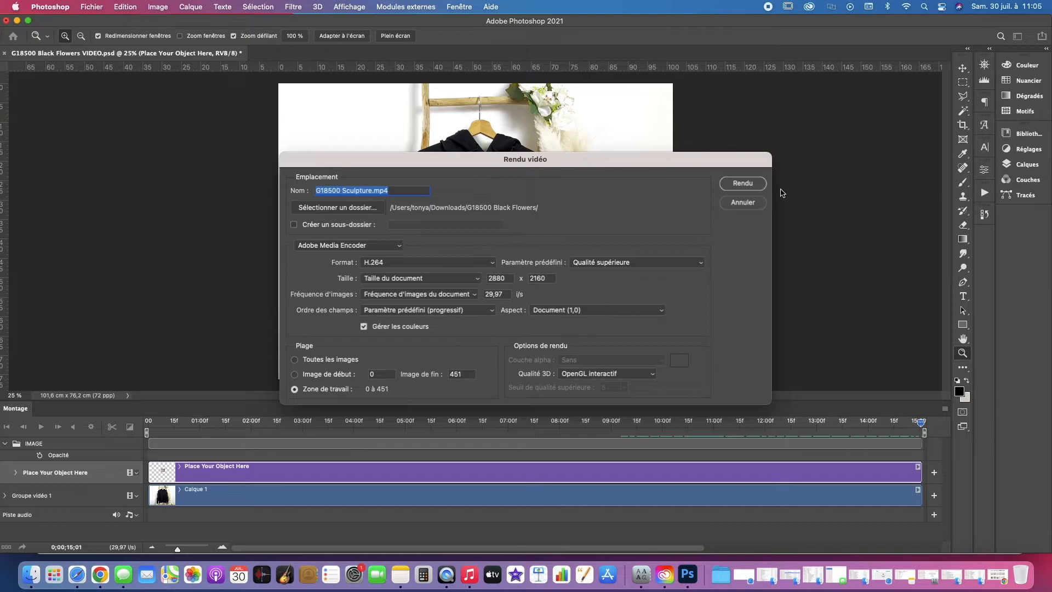
left_click(761, 187)
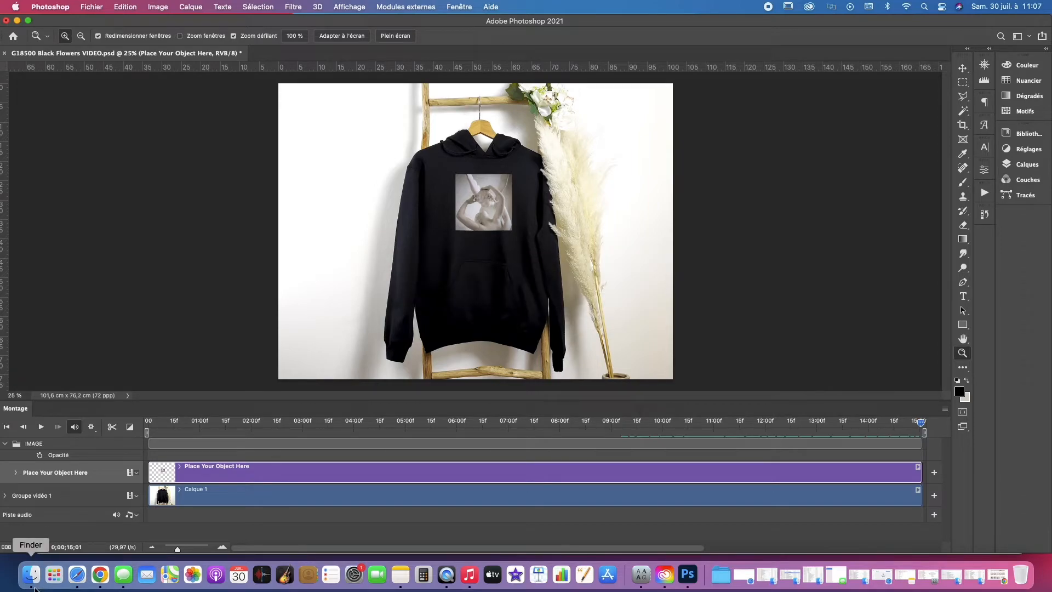
Step: Preview the rendered G18500 Sculpture.mp4 in Finder, then return to the hoodie document in Photoshop
left_click(31, 574)
left_click(386, 144)
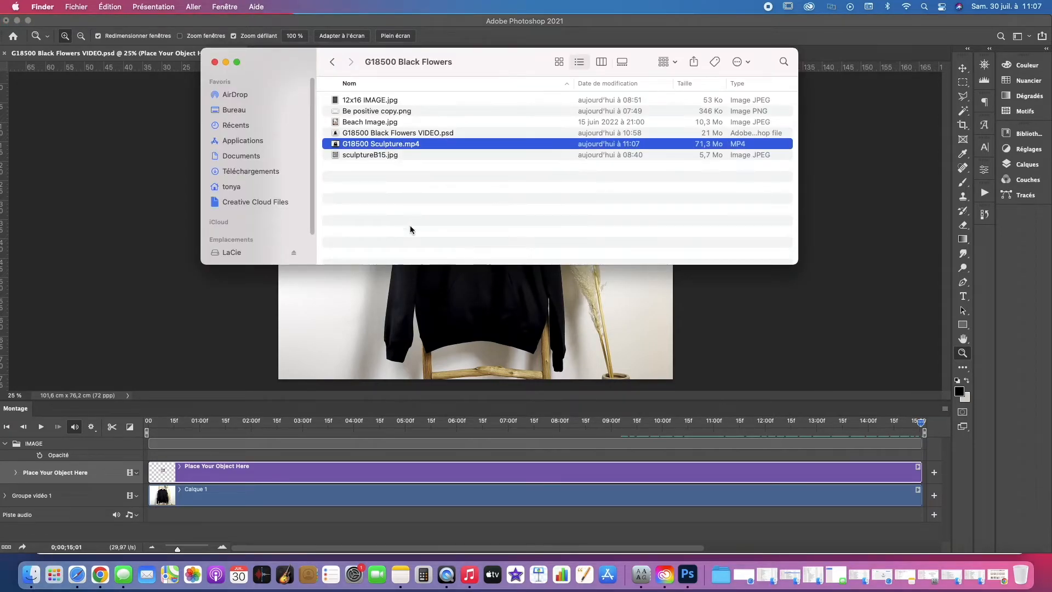
key("space")
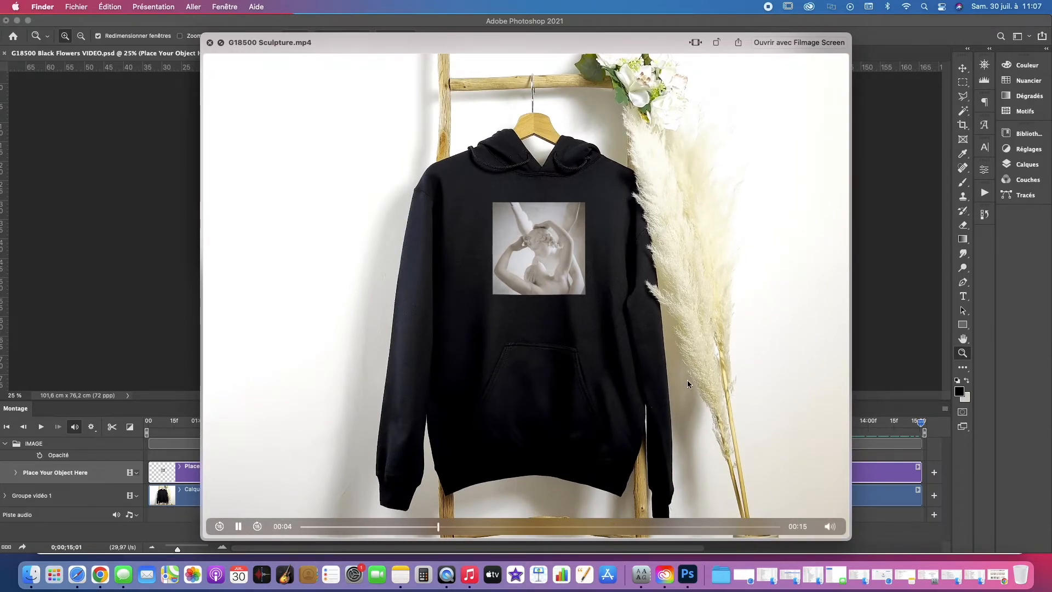
left_click(144, 215)
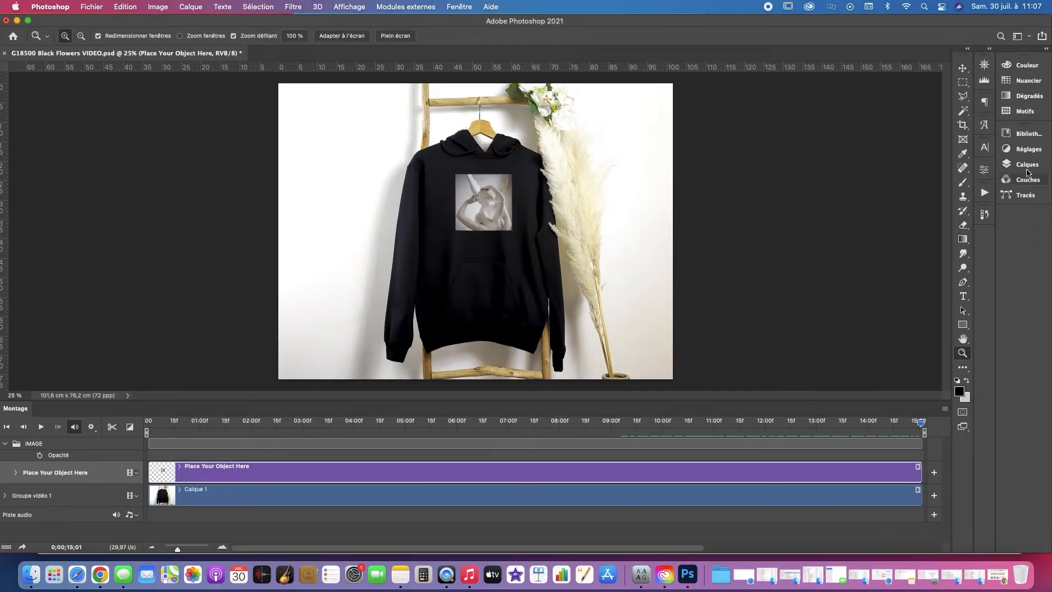
Step: Open the Place Your Object Here smart object and place Be positive copy.png from Finder across the canvas's upper half
left_click(1027, 164)
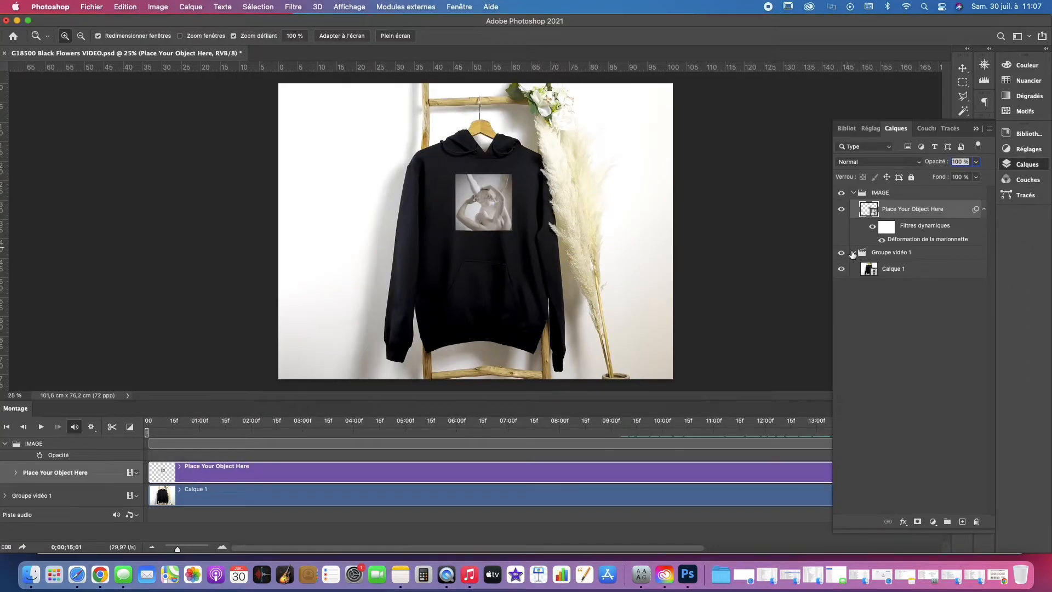
double_click(873, 213)
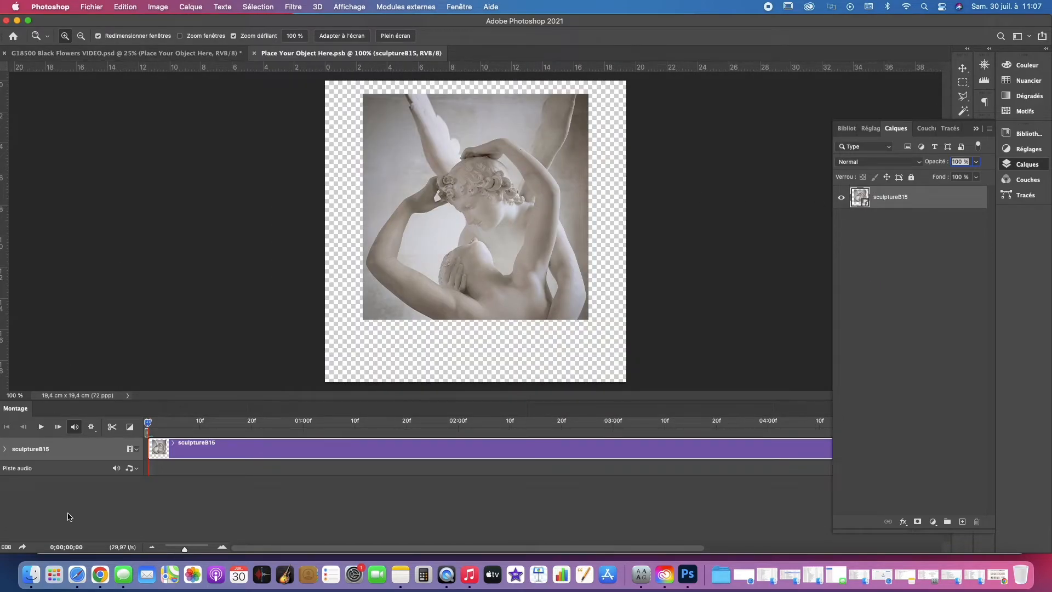
left_click(31, 574)
left_click(399, 184)
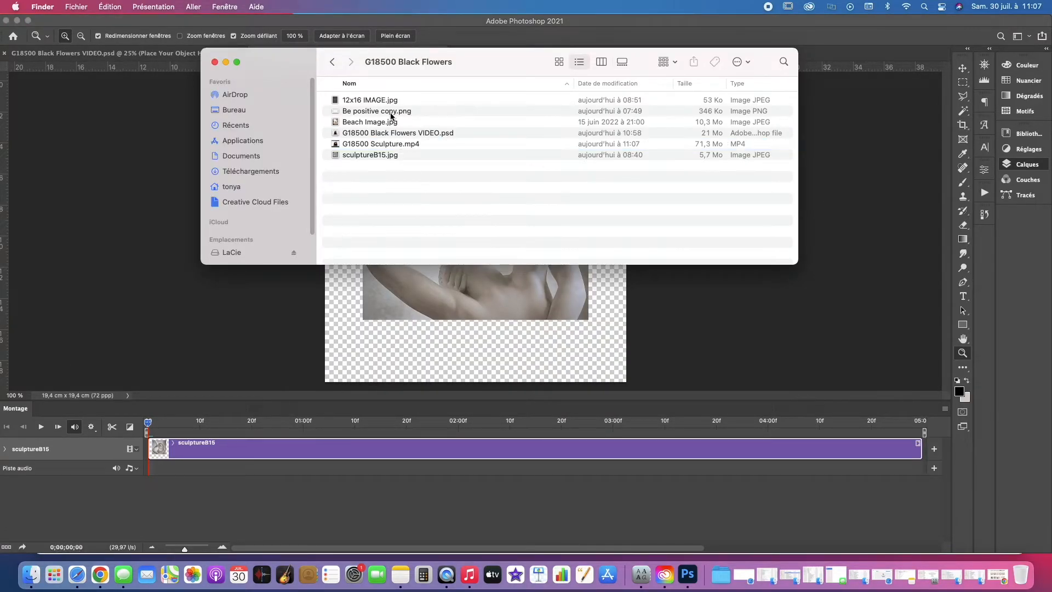
left_click_drag(393, 113, 186, 176)
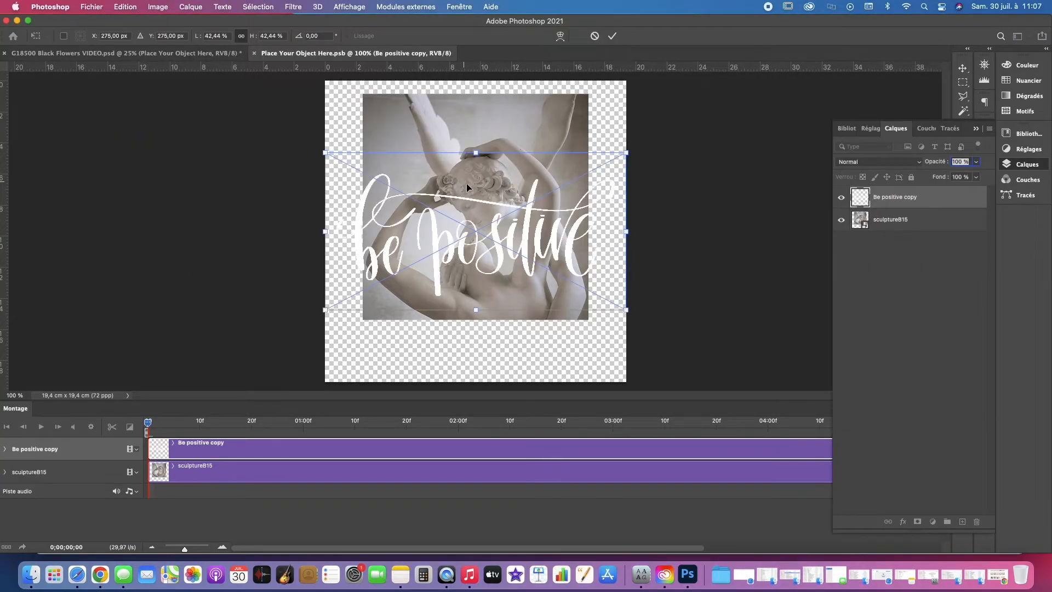
left_click_drag(479, 223, 480, 176)
key("Return")
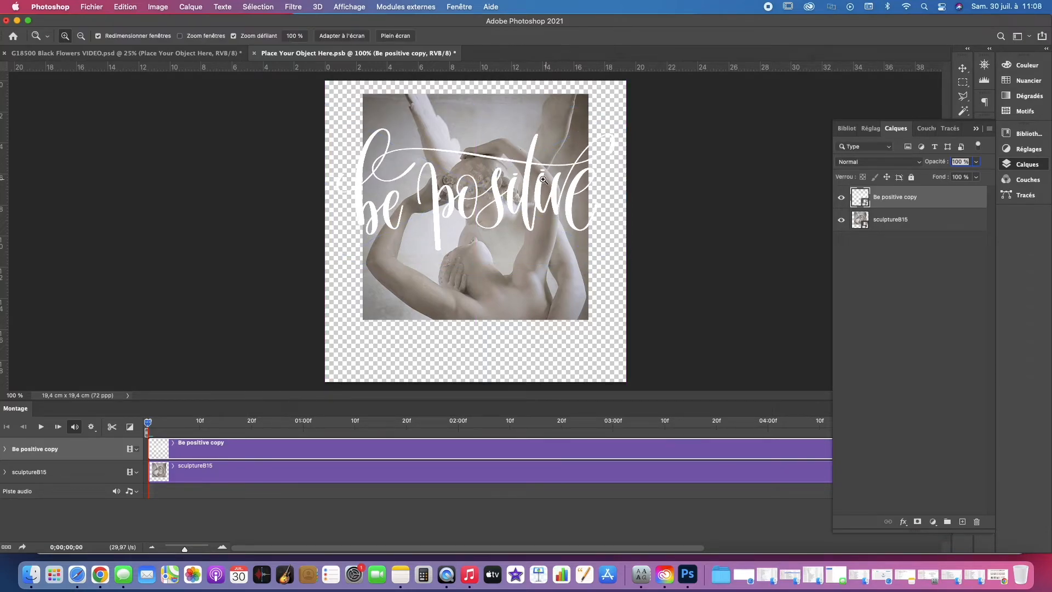
Step: Delete the sculptureB15 layer from the smart object, then save and close it
left_click(893, 220)
key("Delete")
key("super+s")
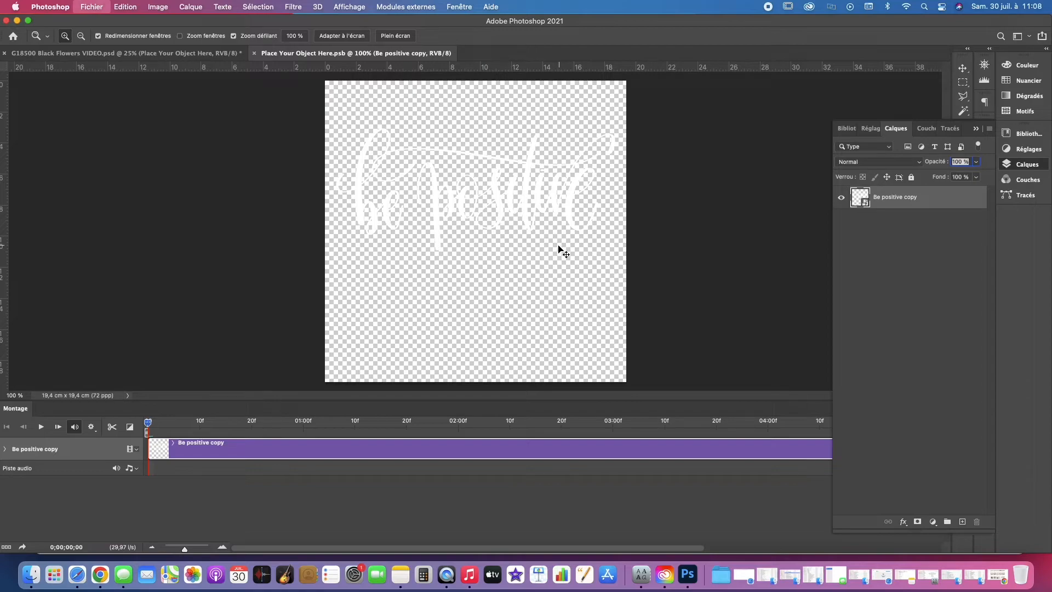
key("super+w")
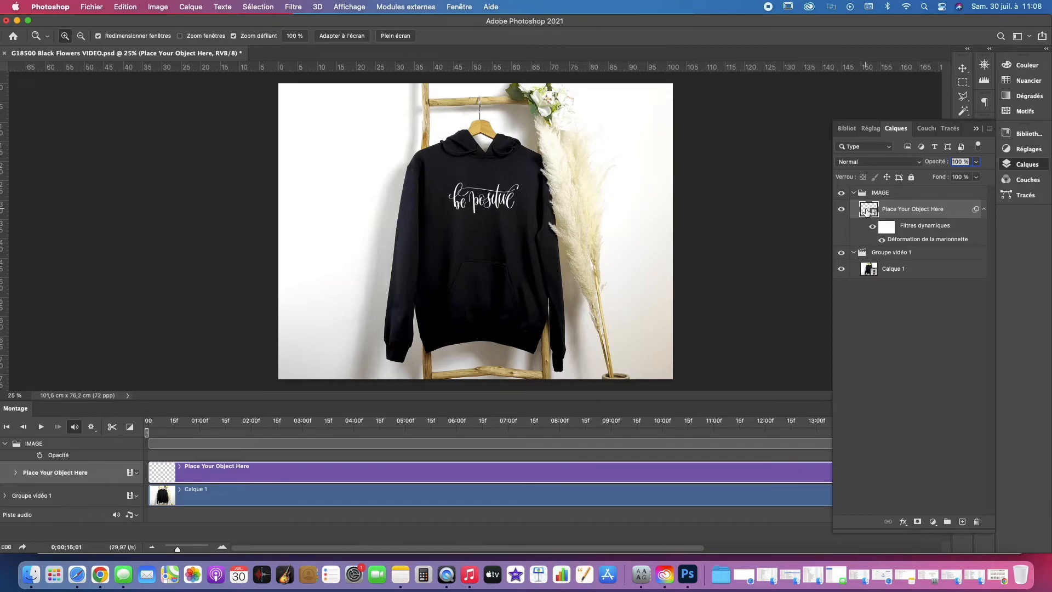
Step: Reopen the Place Your Object Here smart object, move the be positive lettering slightly upward, then save and close it
double_click(870, 211)
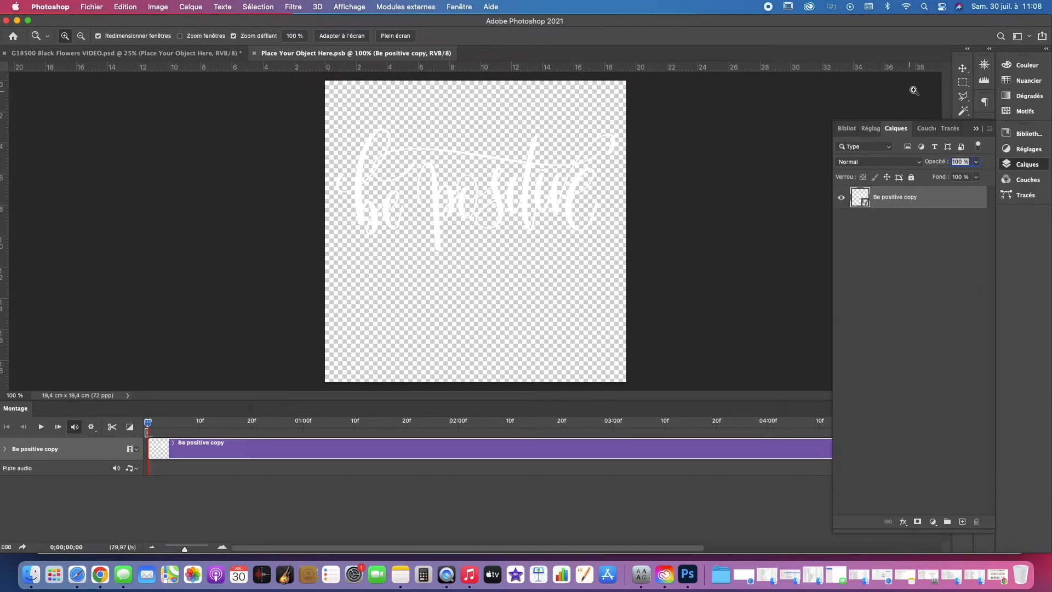
left_click(963, 70)
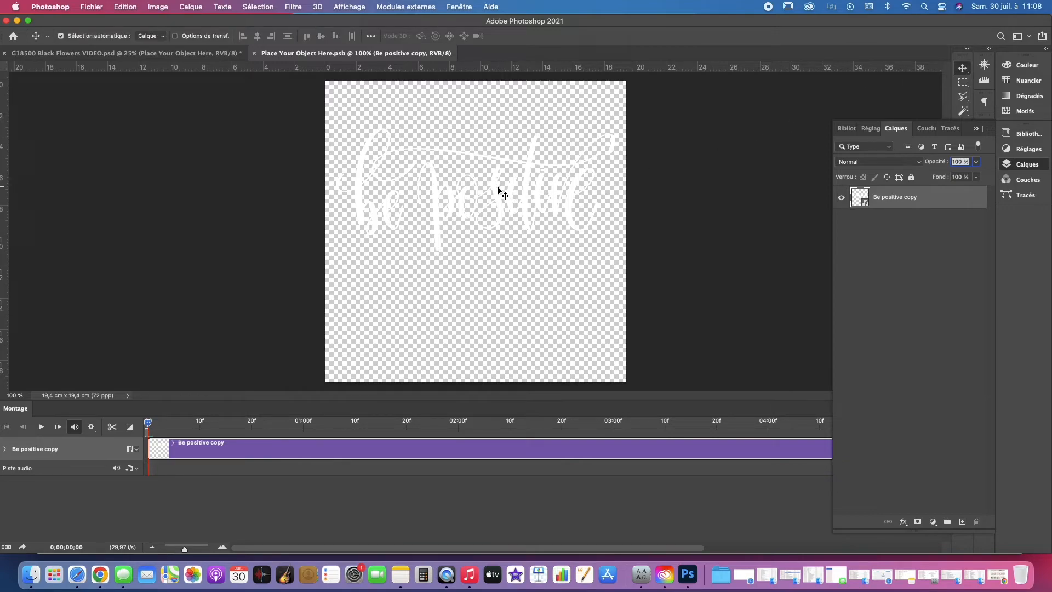
left_click_drag(497, 190, 500, 194)
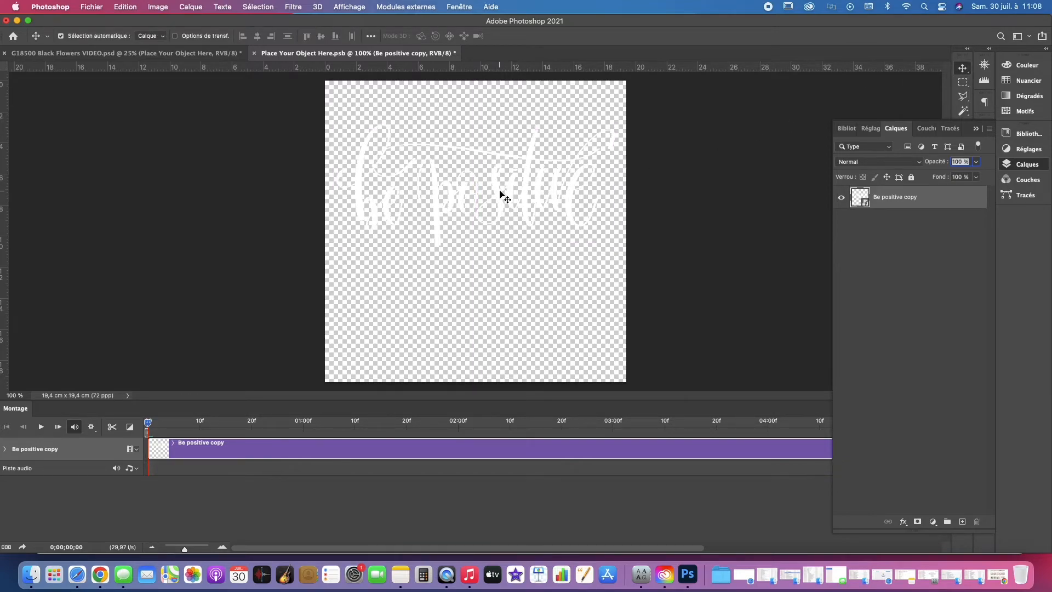
key("super+s")
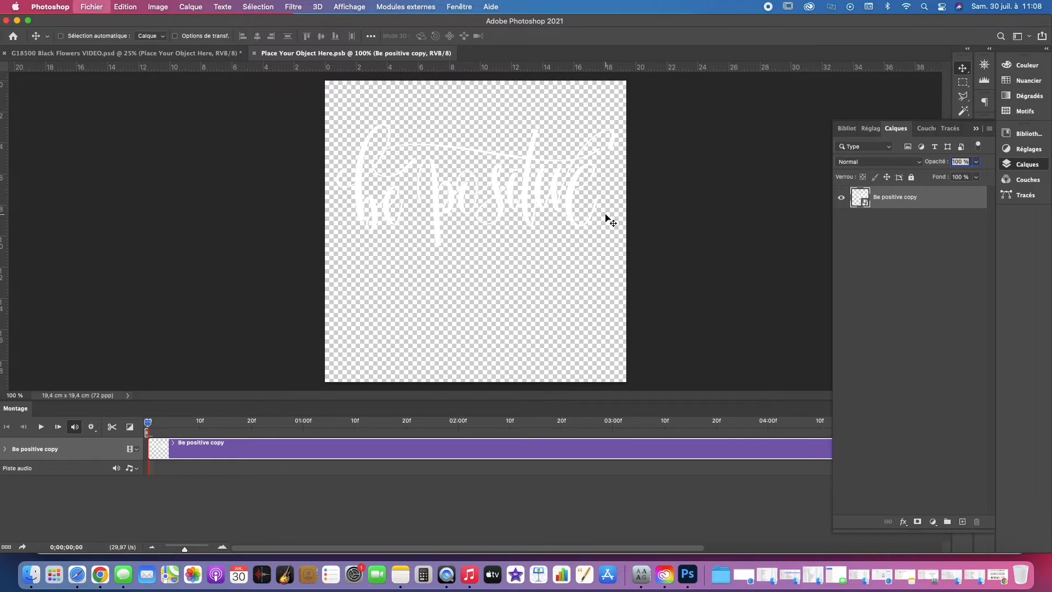
key("super+w")
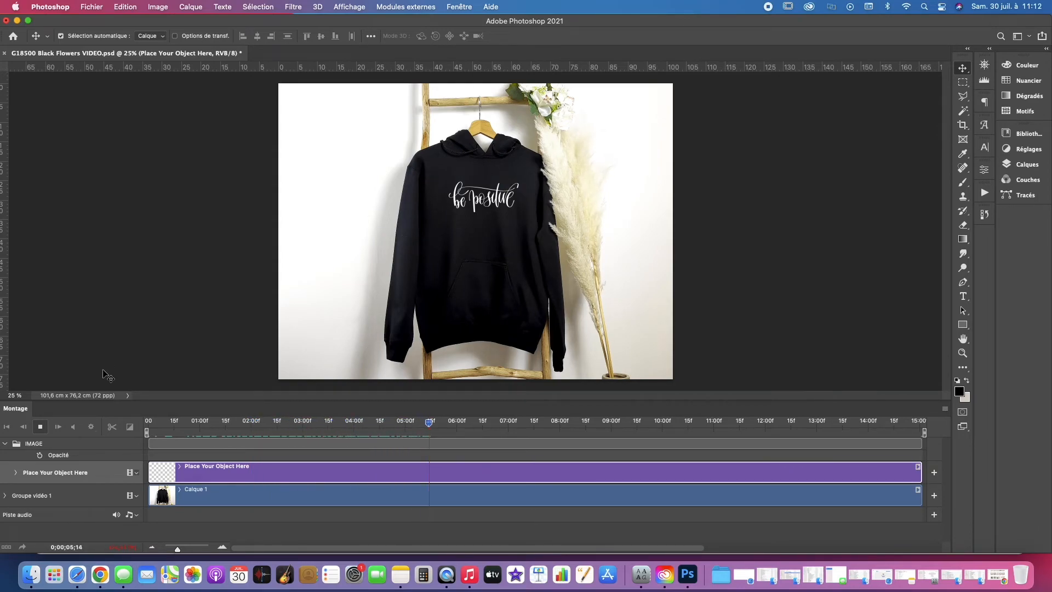
Step: Stop the preview and render the timeline to video as G18500 Black Be Positive.mp4 in the G18500 Black Flowers folder
left_click(40, 426)
left_click(944, 408)
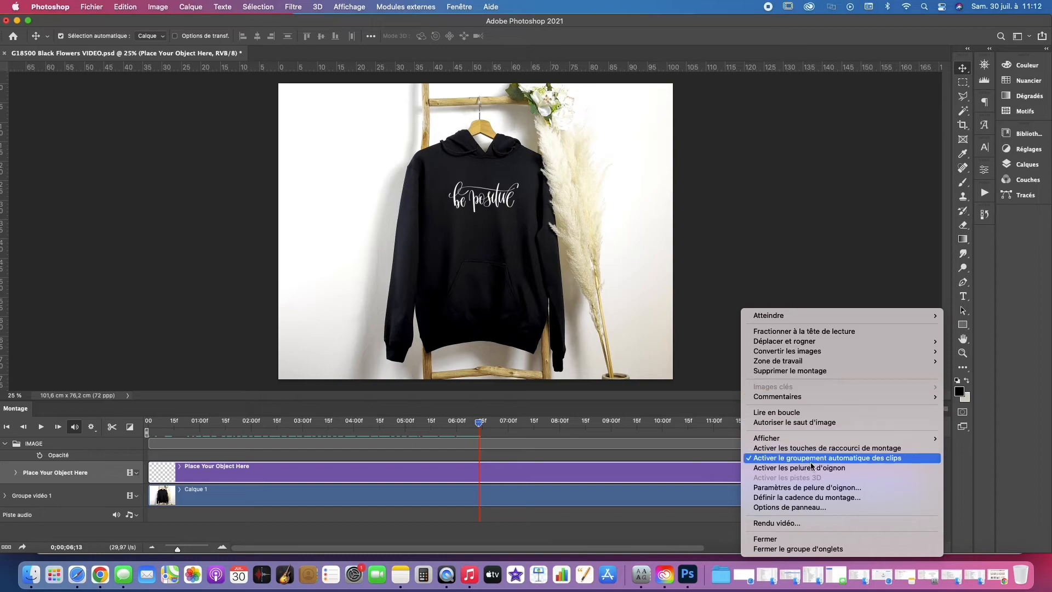
left_click(809, 521)
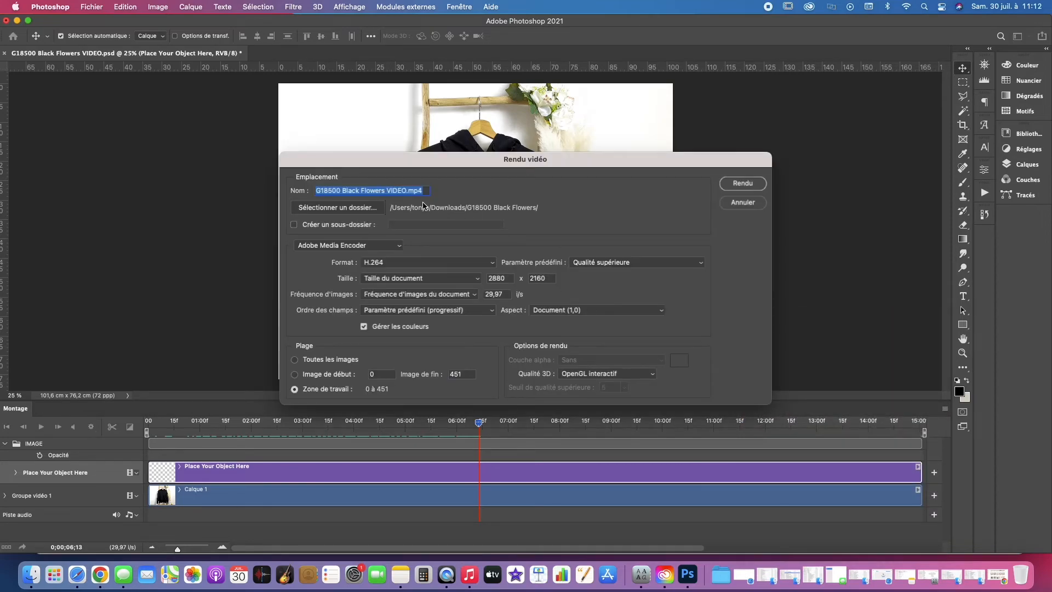
left_click(390, 191)
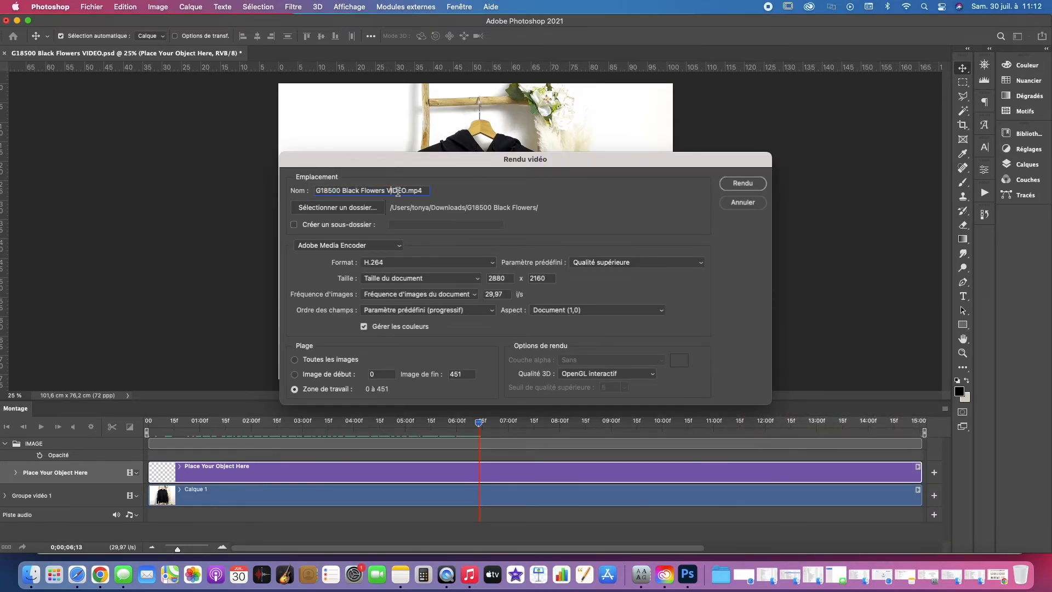
left_click_drag(407, 190, 364, 190)
type("Be Positive")
left_click(736, 186)
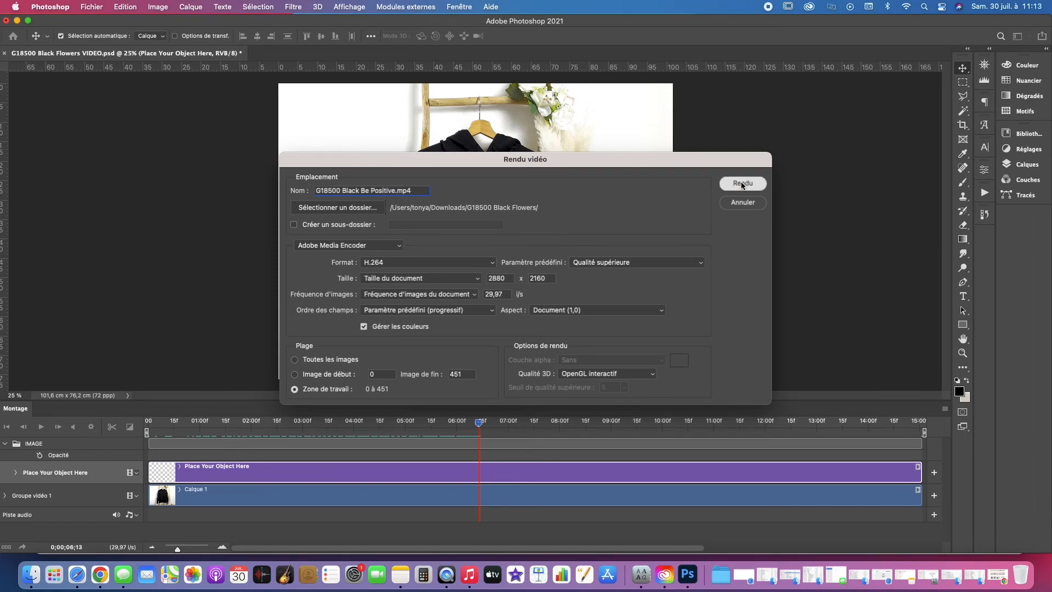